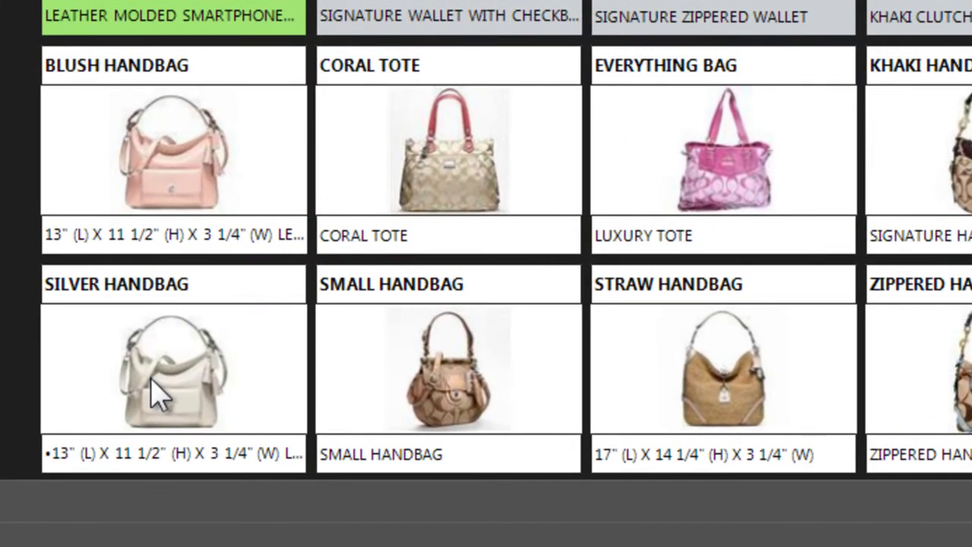
Step: Open the Silver Handbag and enter a negotiated price of 280 instead of 298.00
{"action": "left_click", "coordinate": [156, 391]}
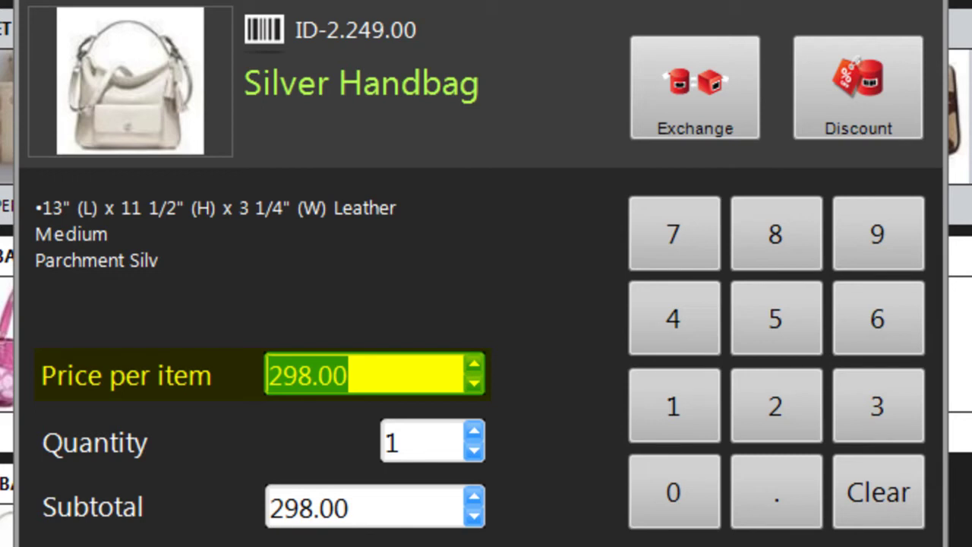
{"action": "type", "text": "280"}
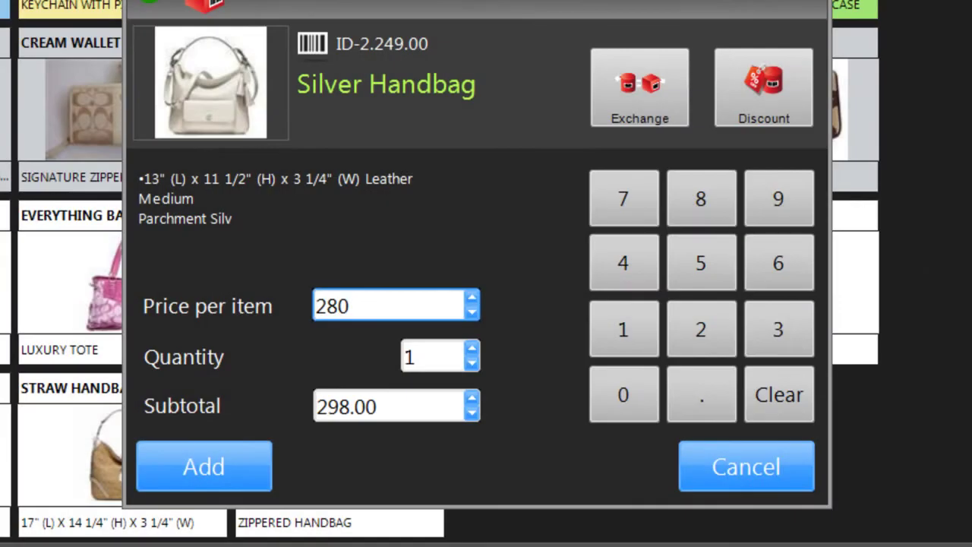
Step: Correct the Silver Handbag's price to 270 and add it to the cart
{"action": "key", "text": "BackSpace"}
{"action": "key", "text": "BackSpace"}
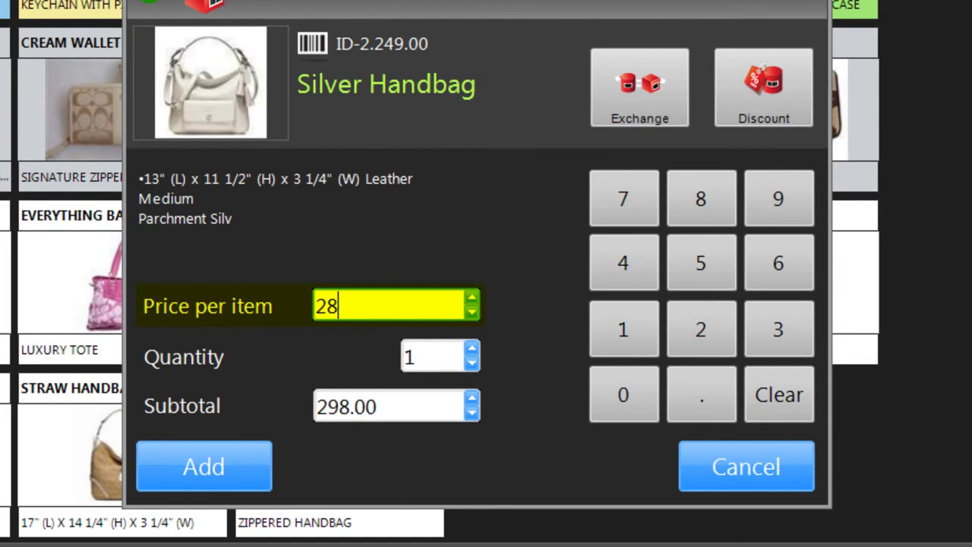
{"action": "type", "text": "70"}
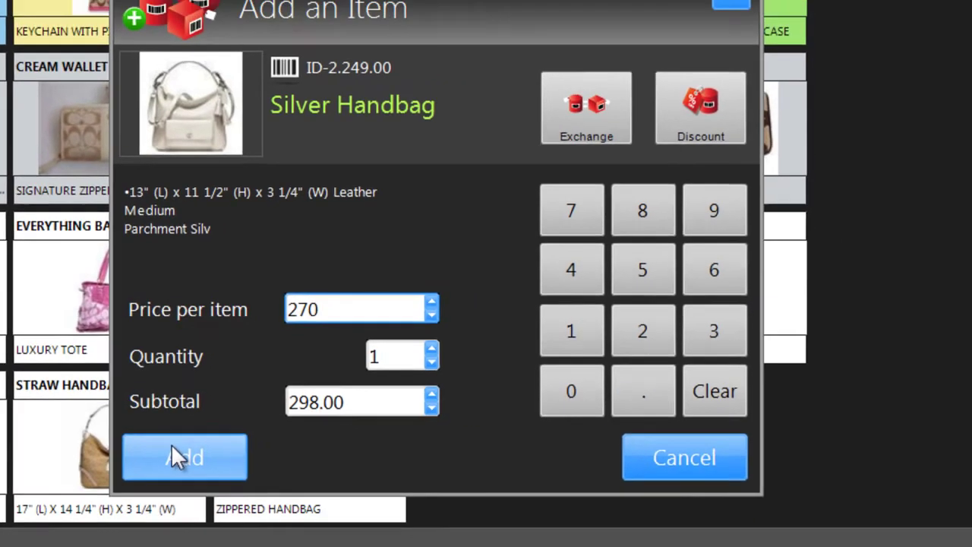
{"action": "left_click", "coordinate": [171, 455]}
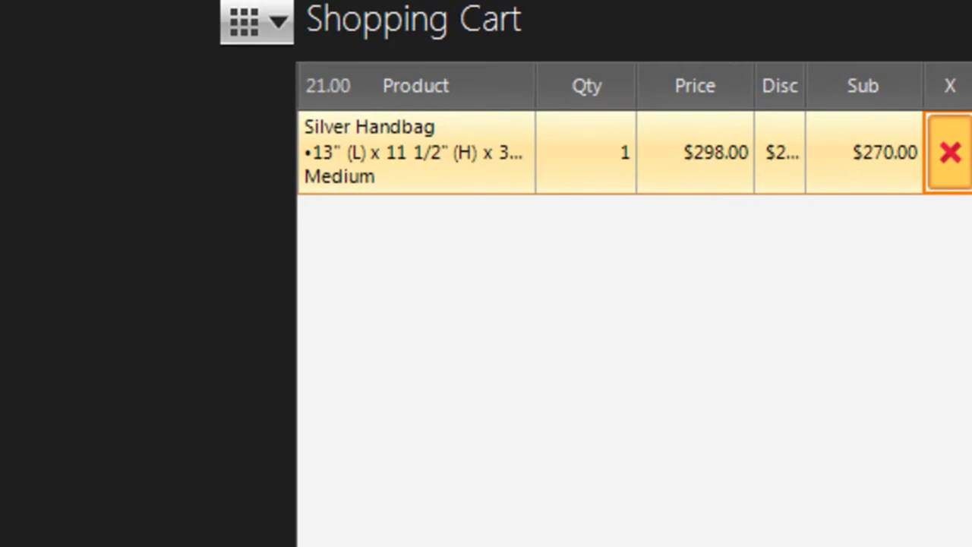
Step: Check the handbag line's quantity, original price, discount and $270.00 subtotal in the cart
{"action": "left_click", "coordinate": [586, 151]}
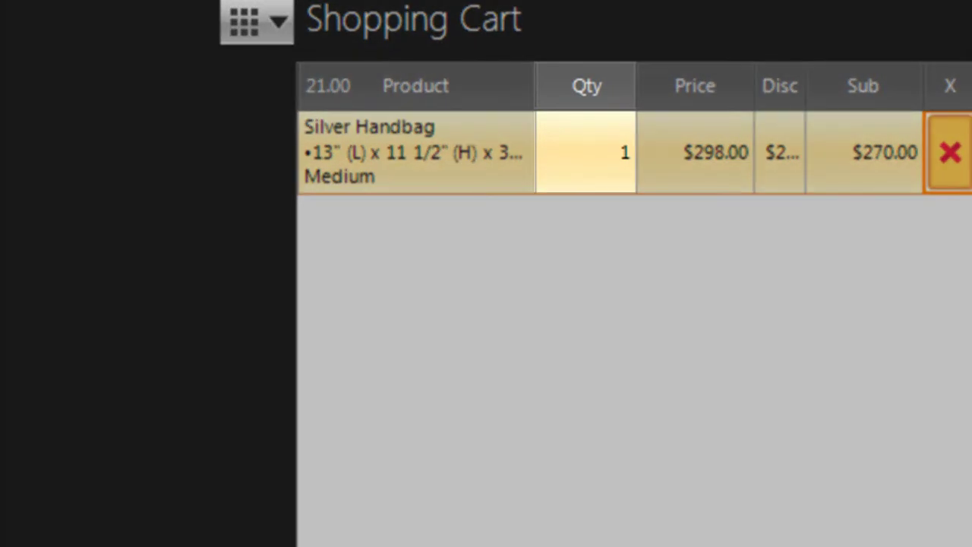
{"action": "left_click", "coordinate": [695, 152]}
{"action": "left_click", "coordinate": [780, 152]}
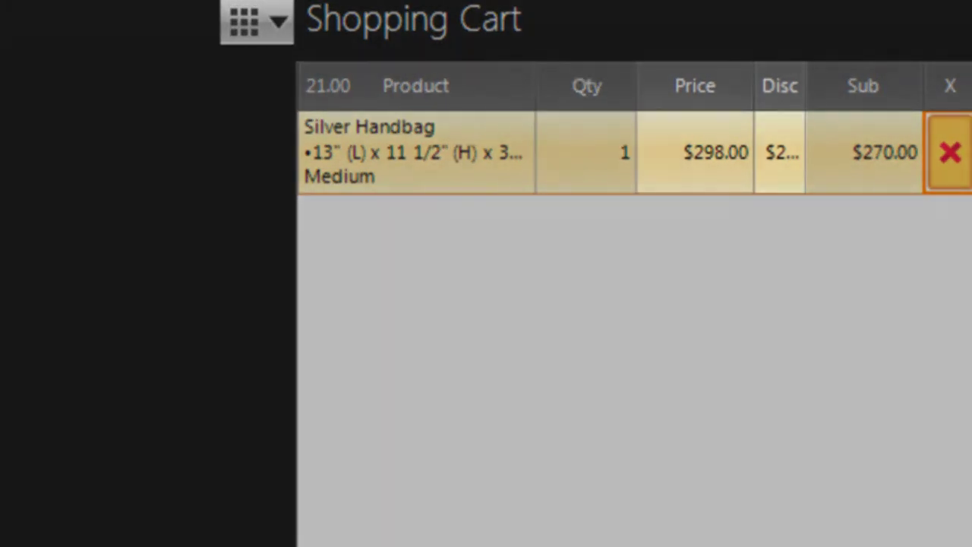
{"action": "left_click", "coordinate": [863, 152]}
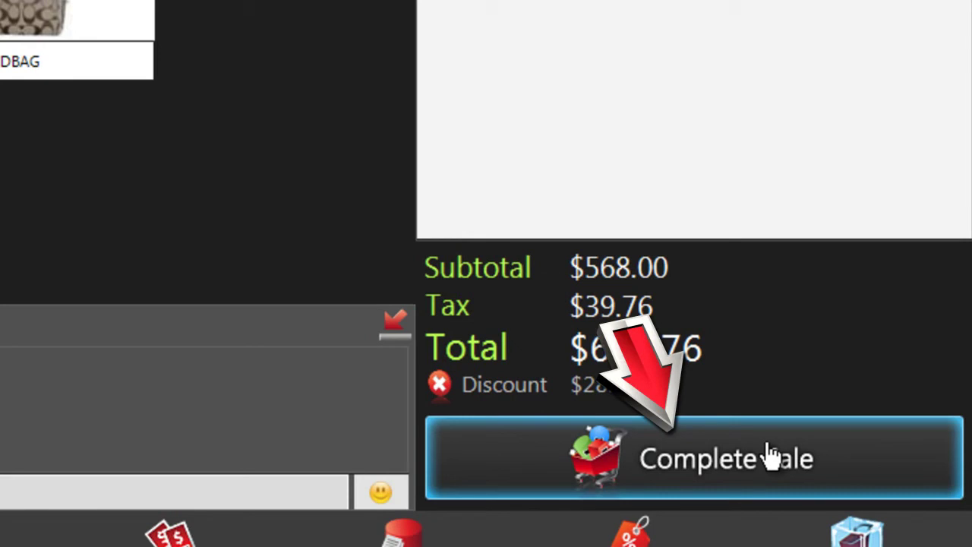
Step: Pay the $607.76 sale with $608 cash, credit the first salesperson, and print the receipt
{"action": "left_click", "coordinate": [771, 456]}
{"action": "left_click", "coordinate": [152, 186]}
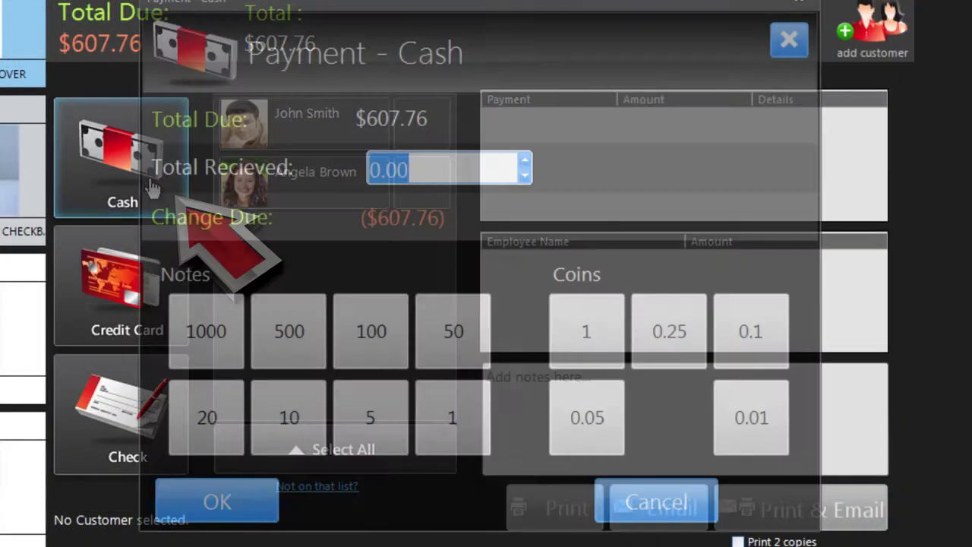
{"action": "type", "text": "608"}
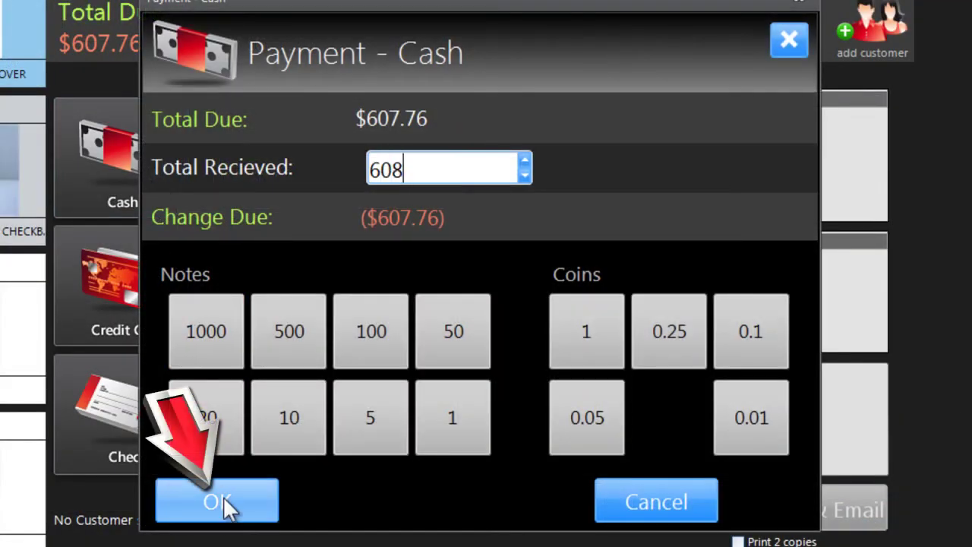
{"action": "left_click", "coordinate": [218, 501]}
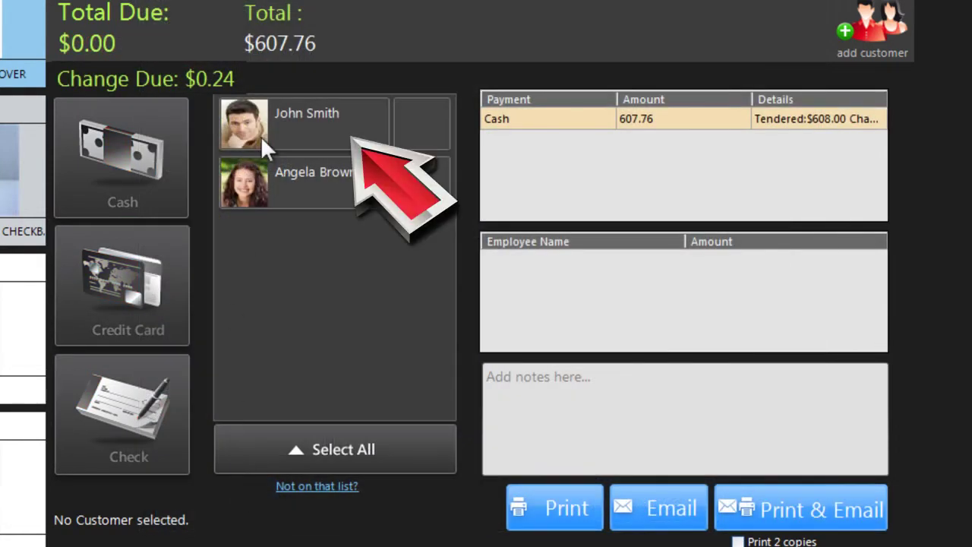
{"action": "left_click", "coordinate": [261, 135]}
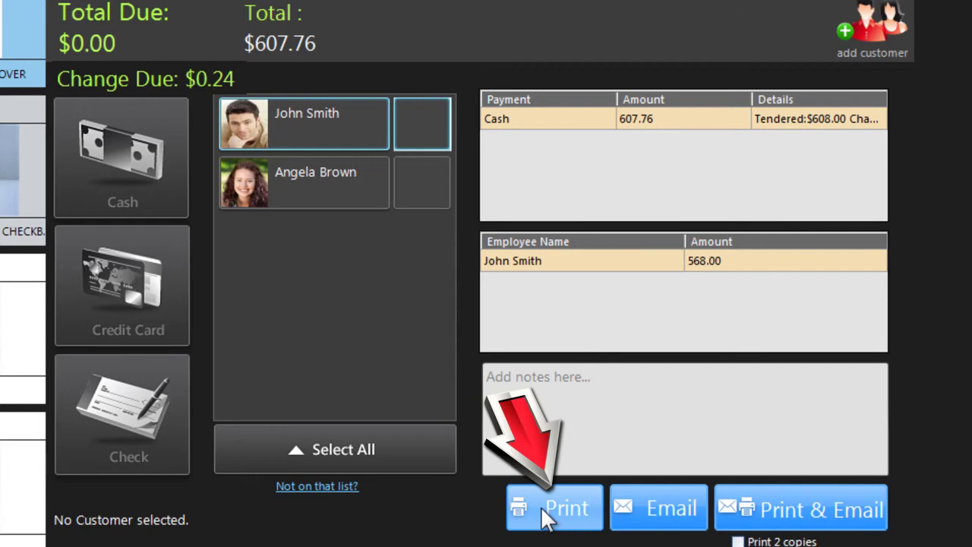
{"action": "left_click", "coordinate": [846, 358]}
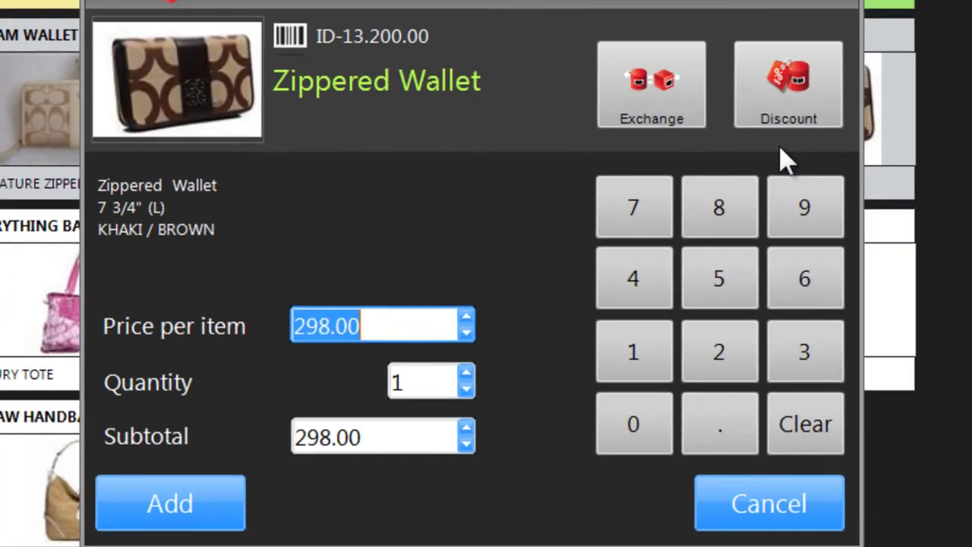
Step: Enter 280 as the Zippered Wallet's price per item and add it to the cart
{"action": "type", "text": "280"}
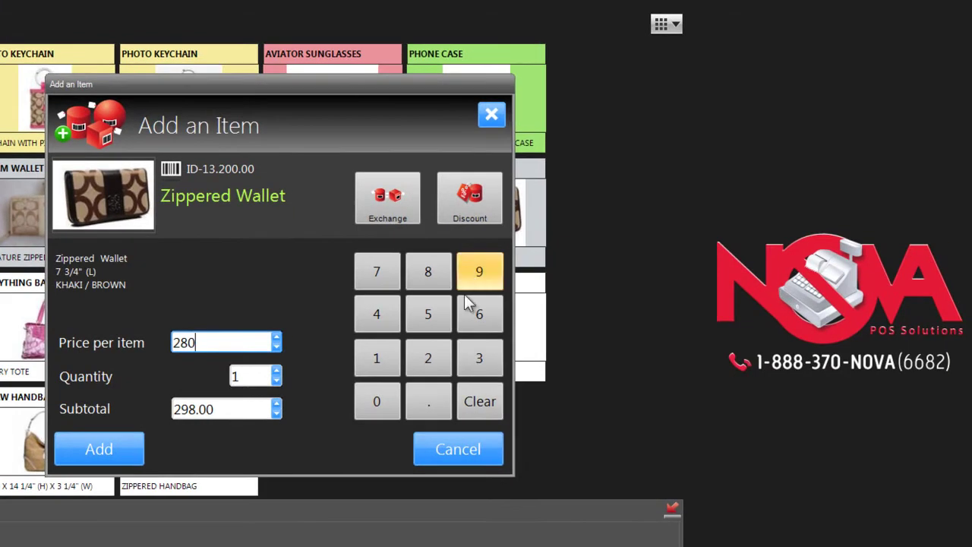
{"action": "left_click", "coordinate": [107, 446]}
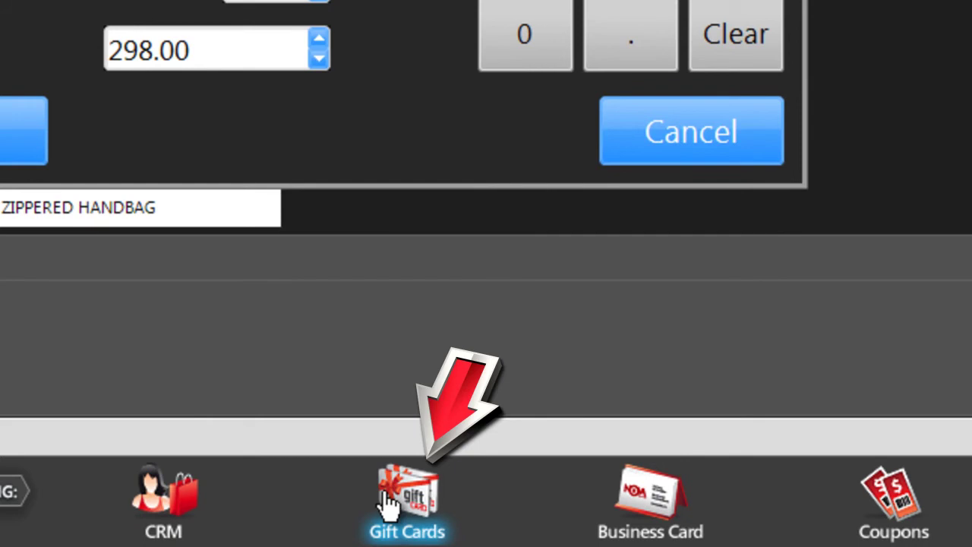
Step: Sell a new gift card with a 10.00 value and 0.00 price, adding it to the cart
{"action": "left_click", "coordinate": [389, 503]}
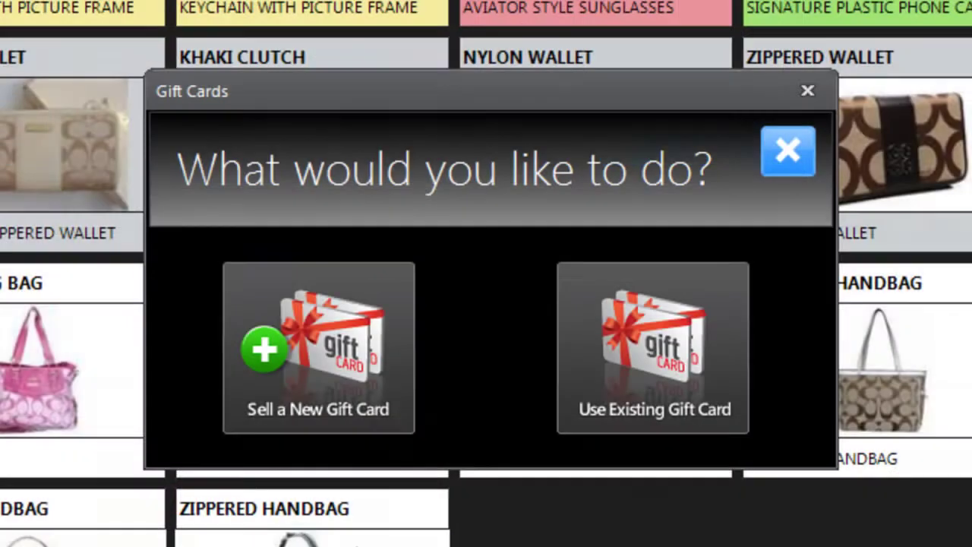
{"action": "left_click", "coordinate": [312, 393]}
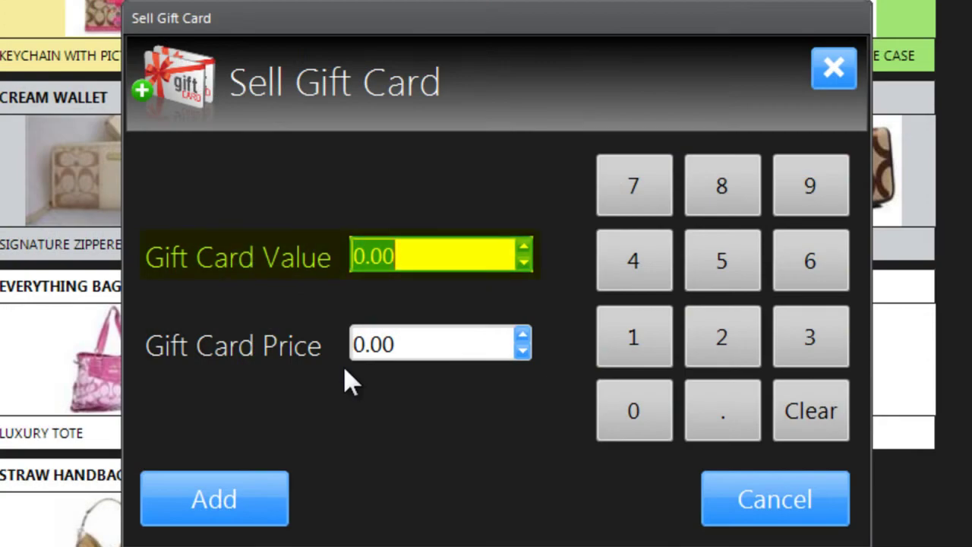
{"action": "type", "text": "10"}
{"action": "key", "text": "Tab"}
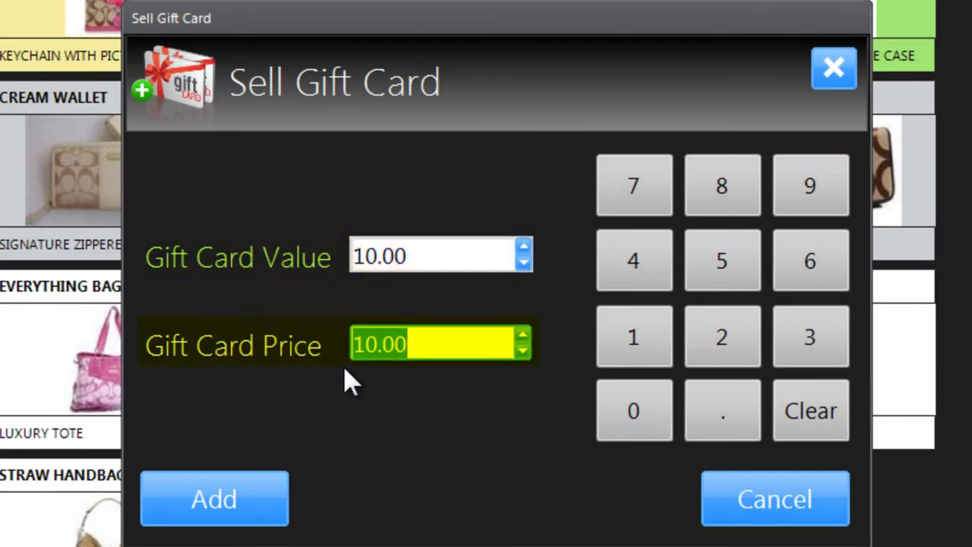
{"action": "type", "text": "0"}
{"action": "key", "text": "Tab"}
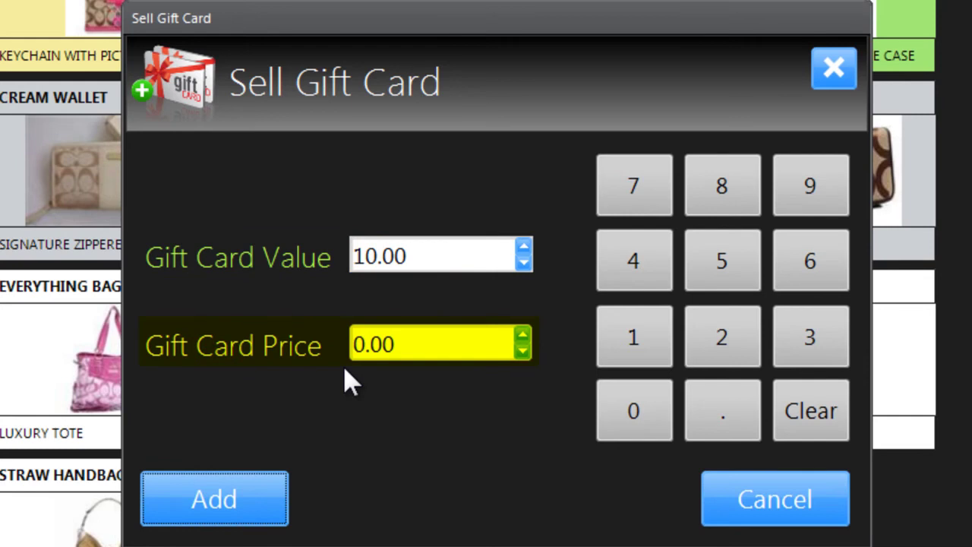
{"action": "left_click", "coordinate": [224, 495]}
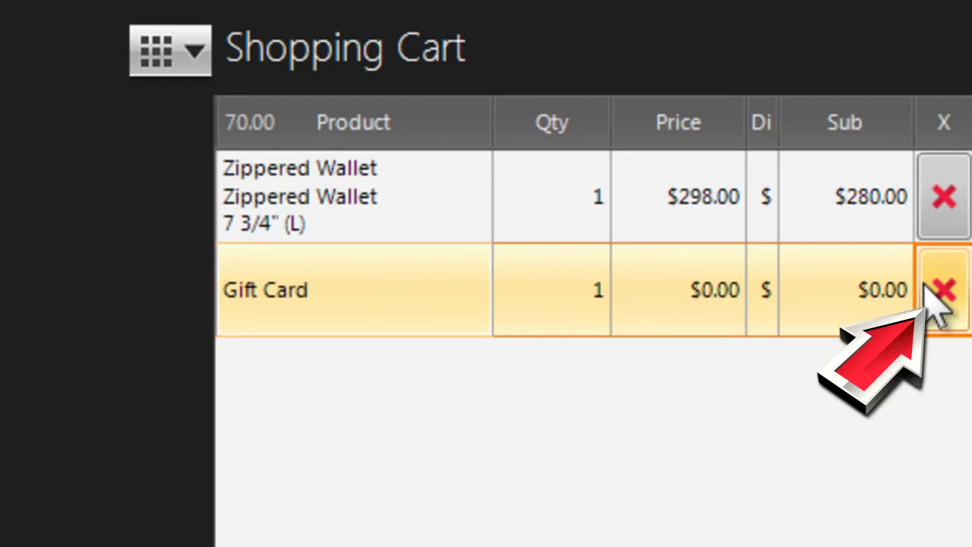
Step: Remove the gift card line and reprice the Zippered Wallet line to 270
{"action": "left_click", "coordinate": [938, 290]}
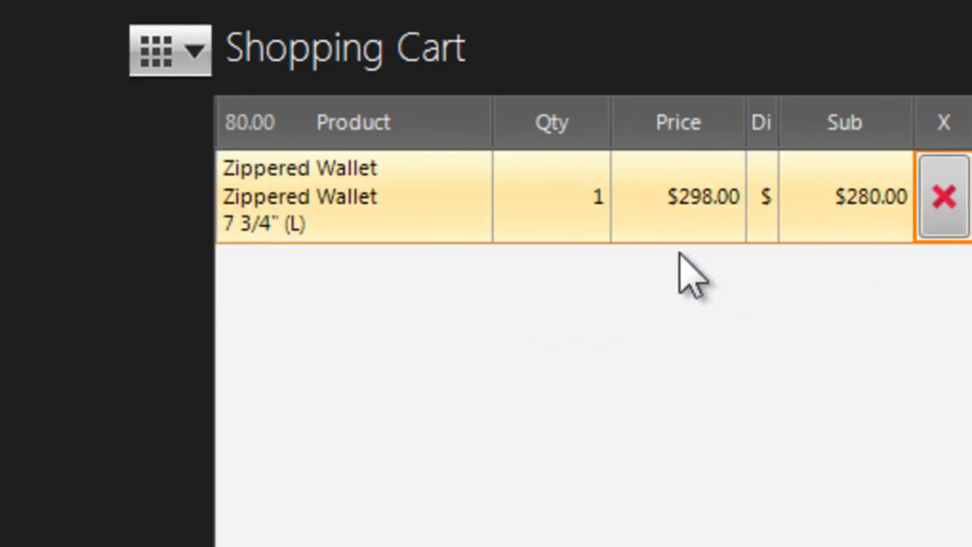
{"action": "double_click", "coordinate": [464, 228]}
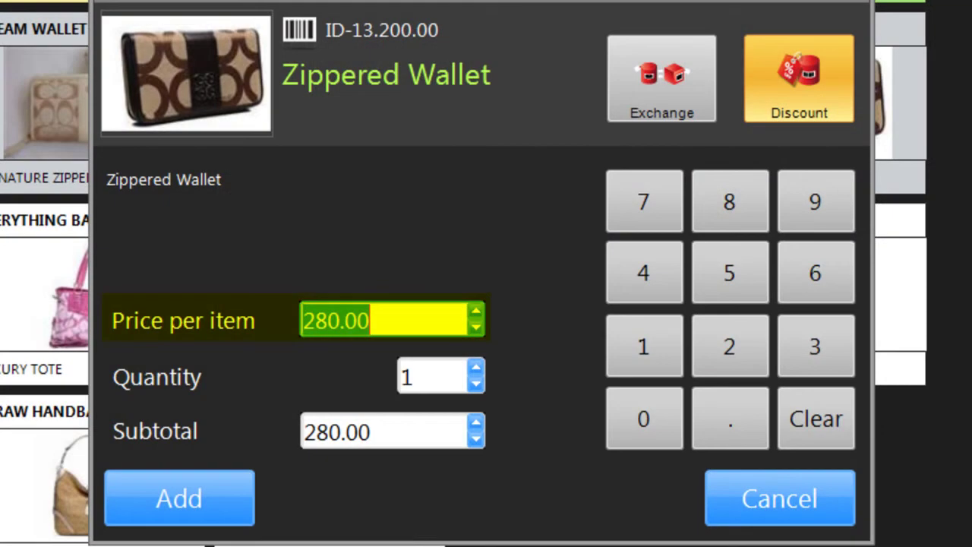
{"action": "type", "text": "270"}
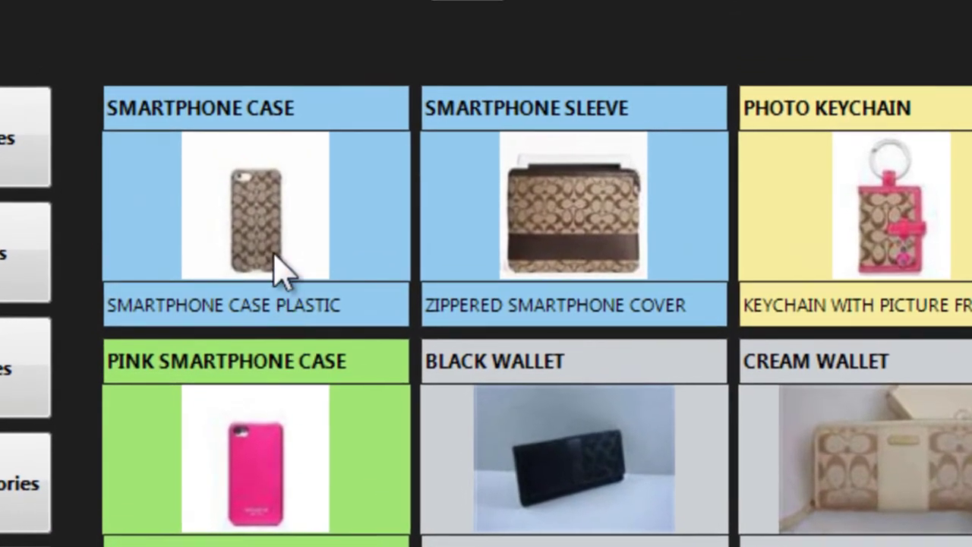
Step: Add a Smartphone Case to the cart priced at 15.00 instead of 38.00
{"action": "left_click", "coordinate": [227, 214]}
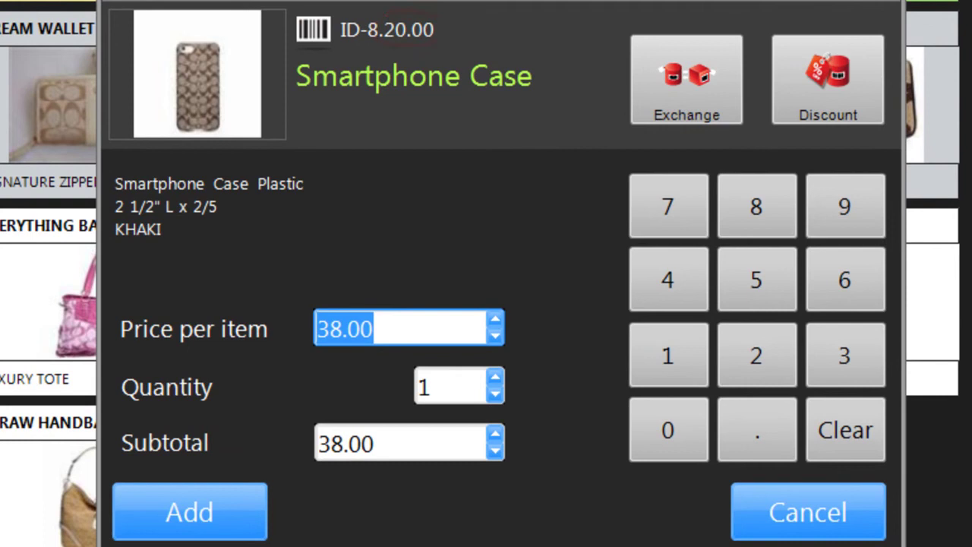
{"action": "type", "text": "15"}
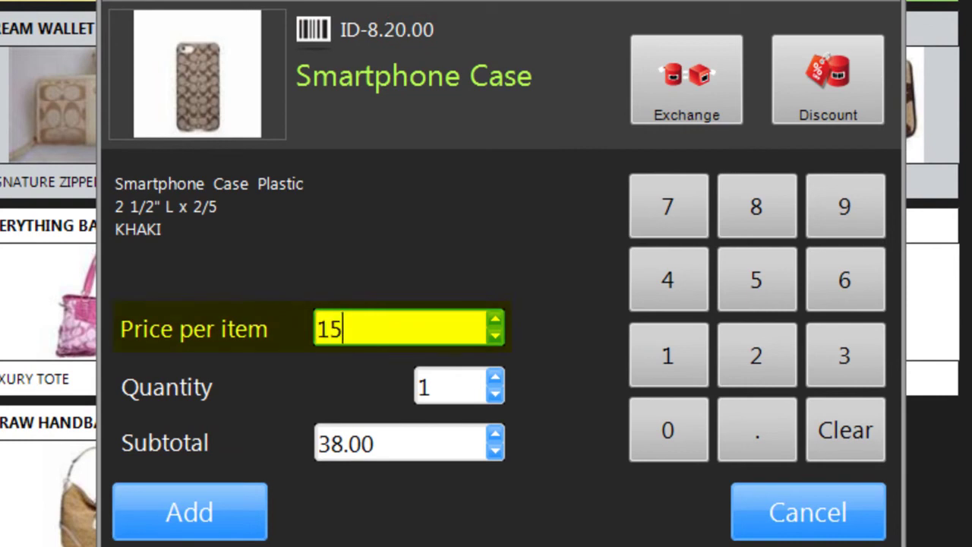
{"action": "left_click", "coordinate": [194, 515]}
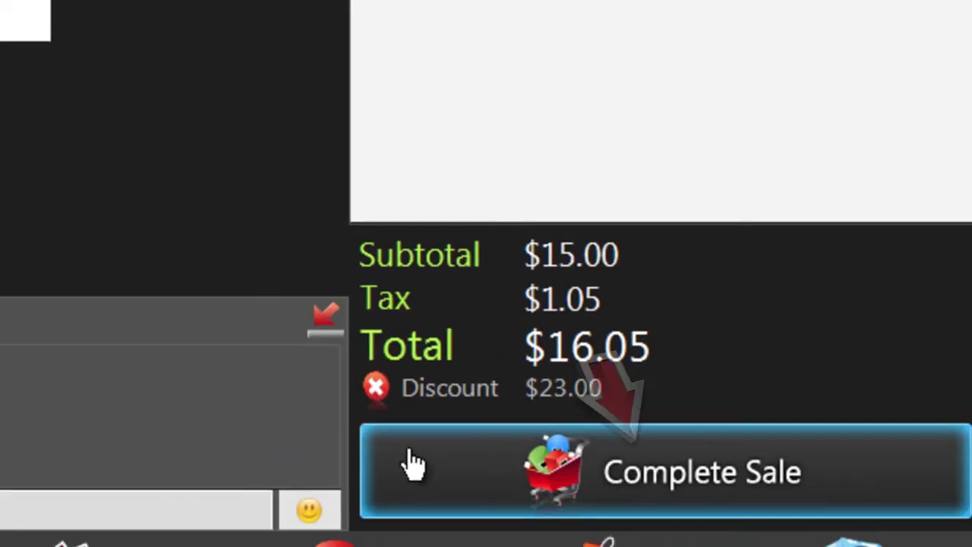
Step: After the minimum-price alert blocks checkout, cancel it and reprice the Smartphone Case to 25
{"action": "left_click", "coordinate": [532, 466]}
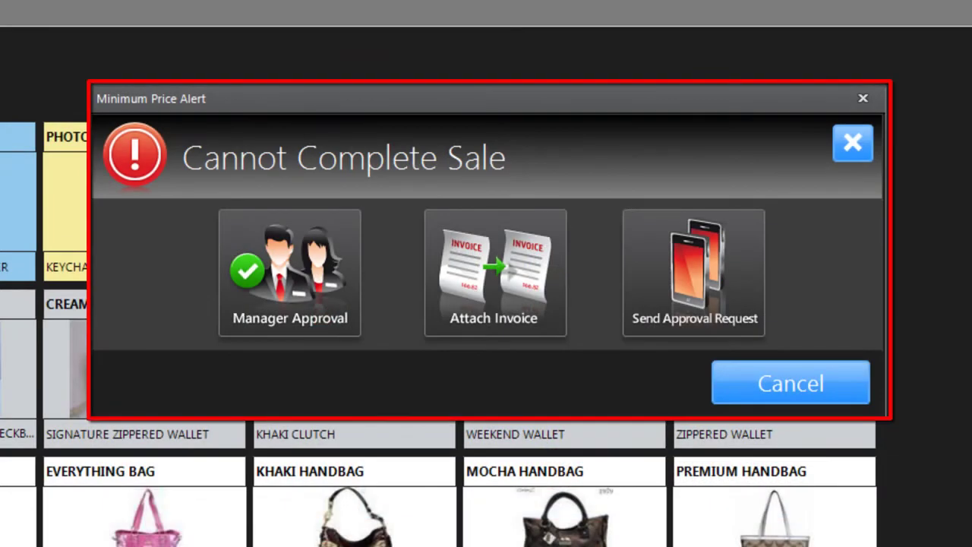
{"action": "left_click", "coordinate": [761, 379]}
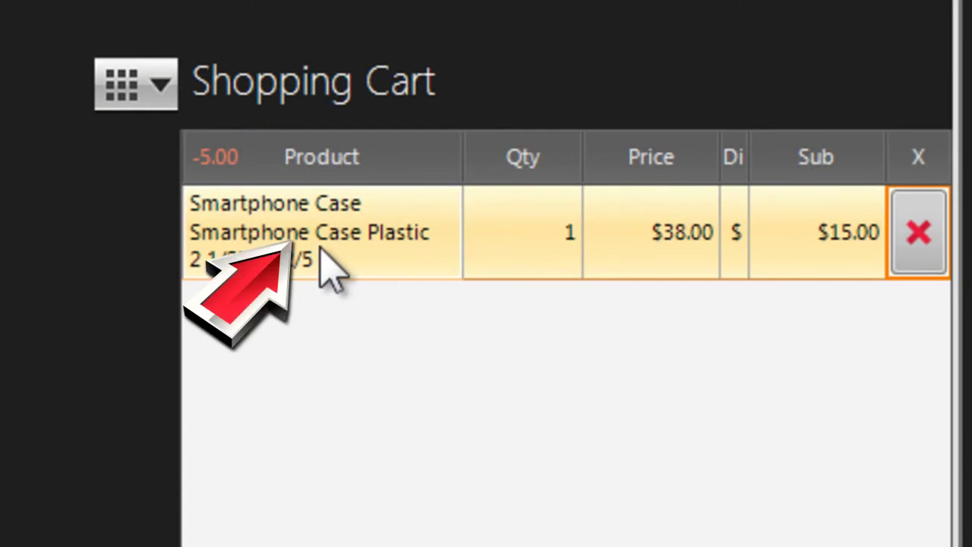
{"action": "left_click", "coordinate": [328, 266]}
{"action": "type", "text": "25"}
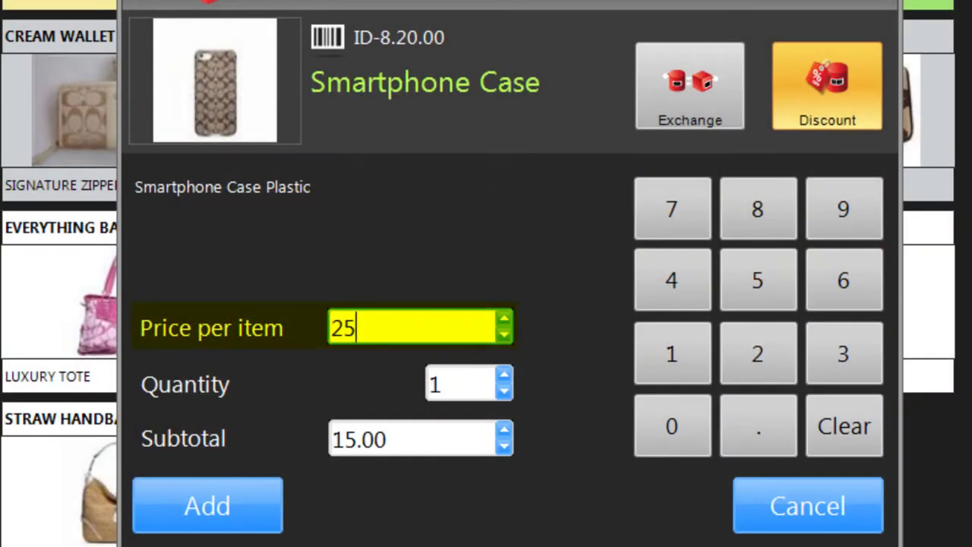
{"action": "key", "text": "Return"}
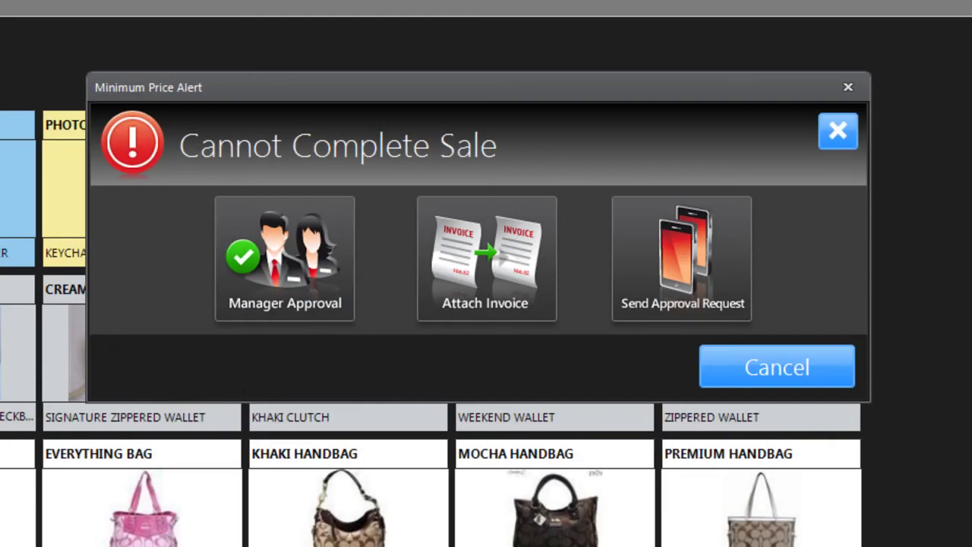
{"action": "left_click", "coordinate": [304, 288]}
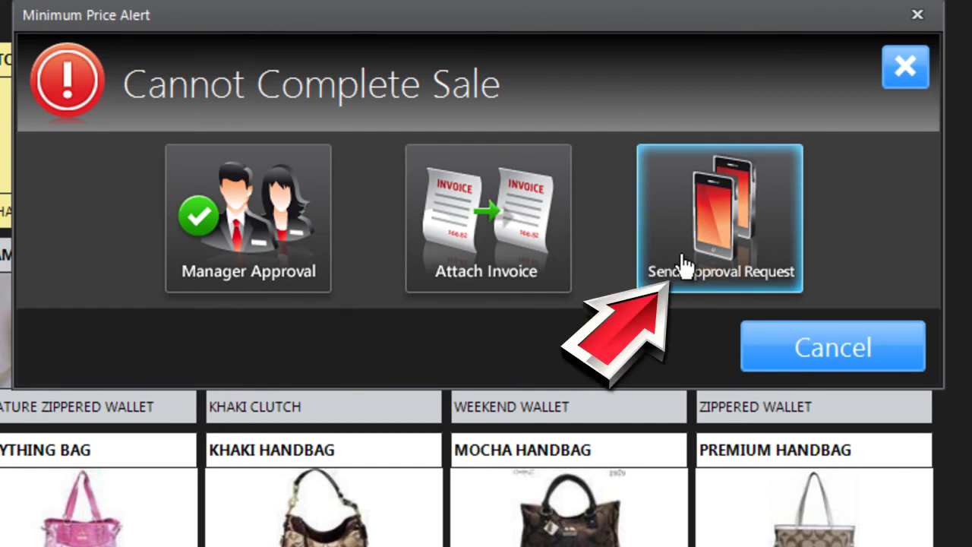
{"action": "left_click", "coordinate": [683, 266]}
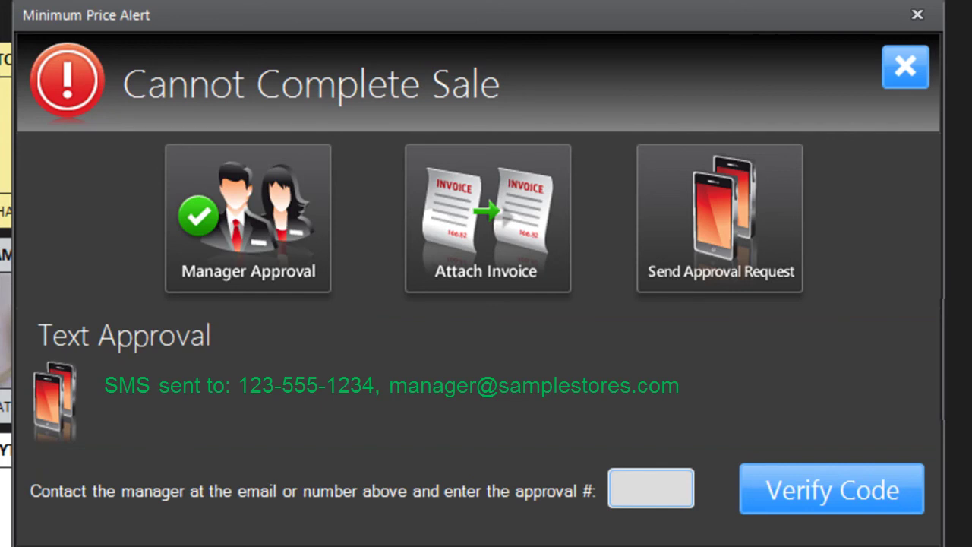
{"action": "left_click", "coordinate": [651, 487]}
{"action": "type", "text": "6857"}
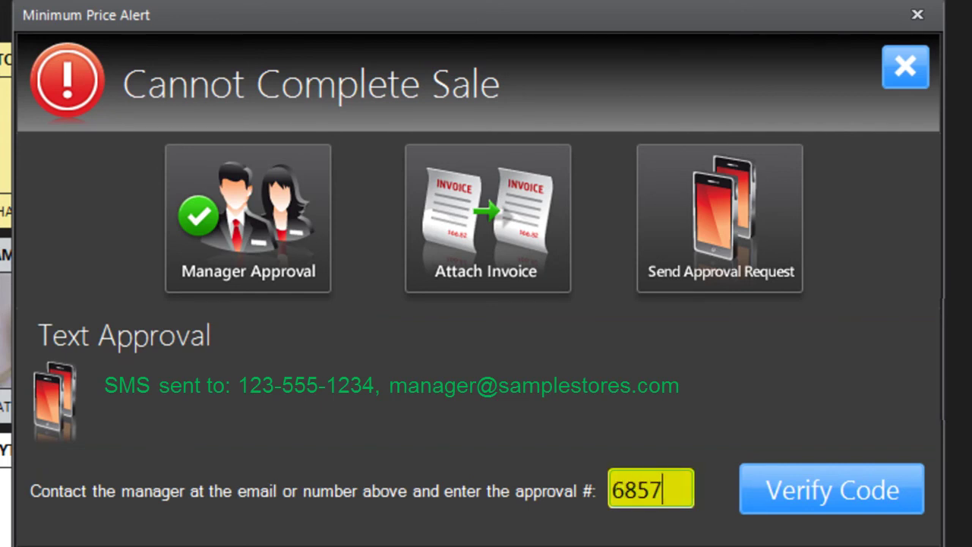
{"action": "left_click", "coordinate": [824, 509]}
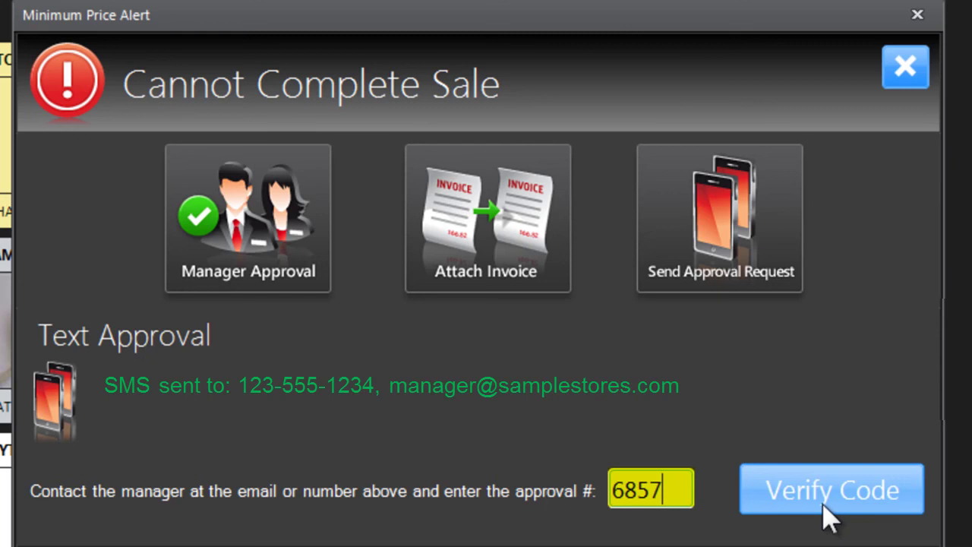
{"action": "left_click", "coordinate": [830, 514]}
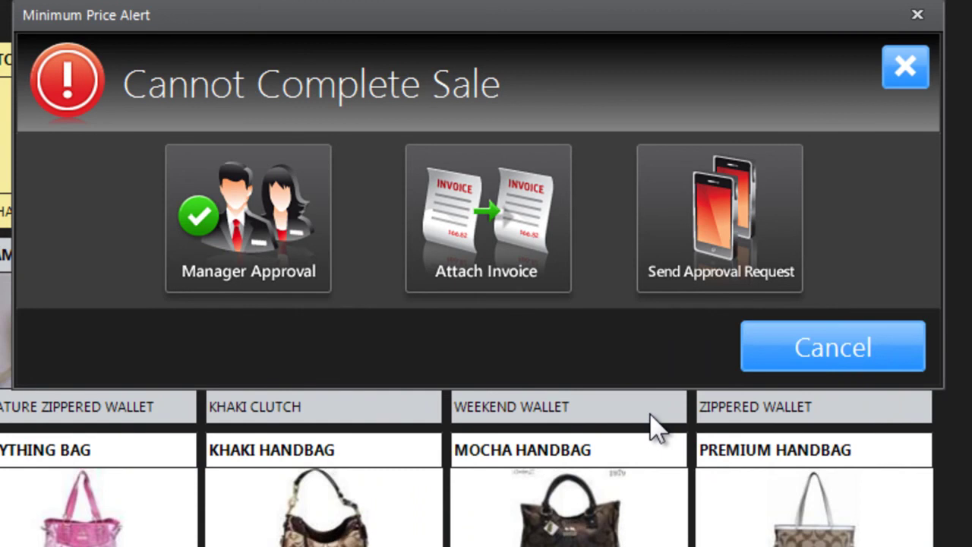
Step: Bring up the list of previous invoices available to attach for minimum-price approval
{"action": "left_click", "coordinate": [498, 224]}
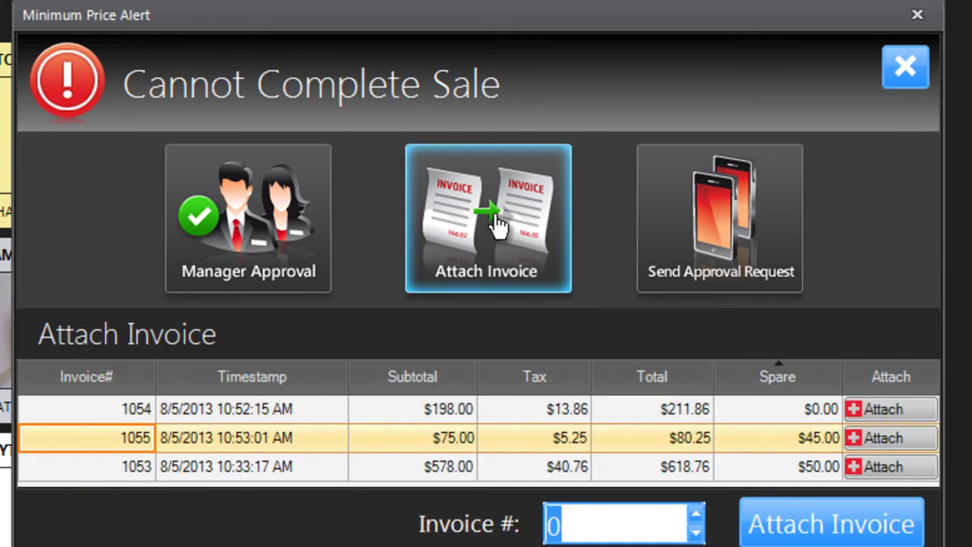